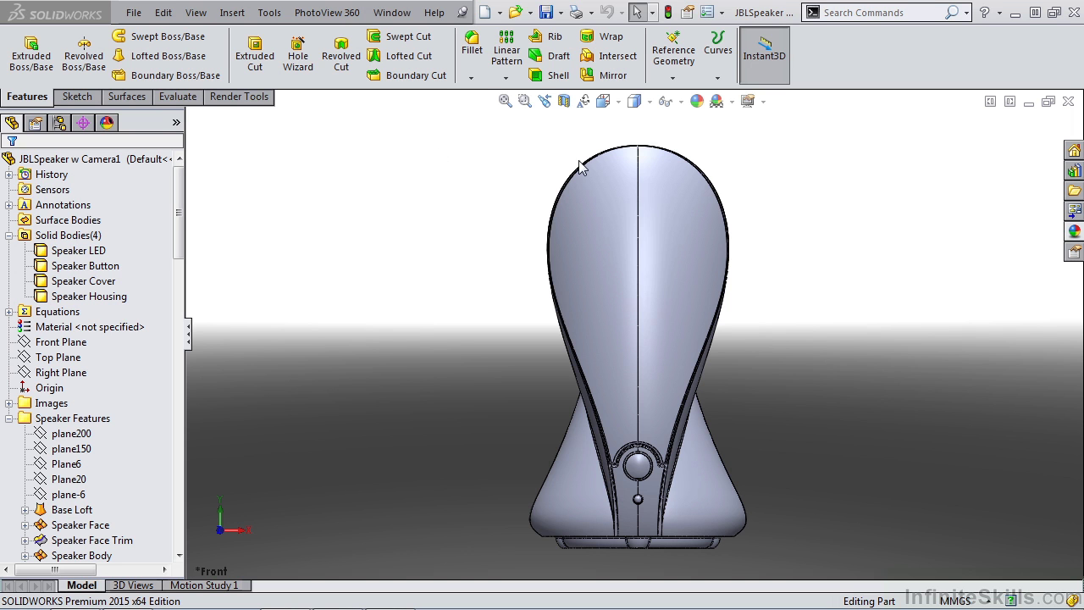
View the speaker through Camera1, then return to the front view.
click(604, 100)
click(627, 207)
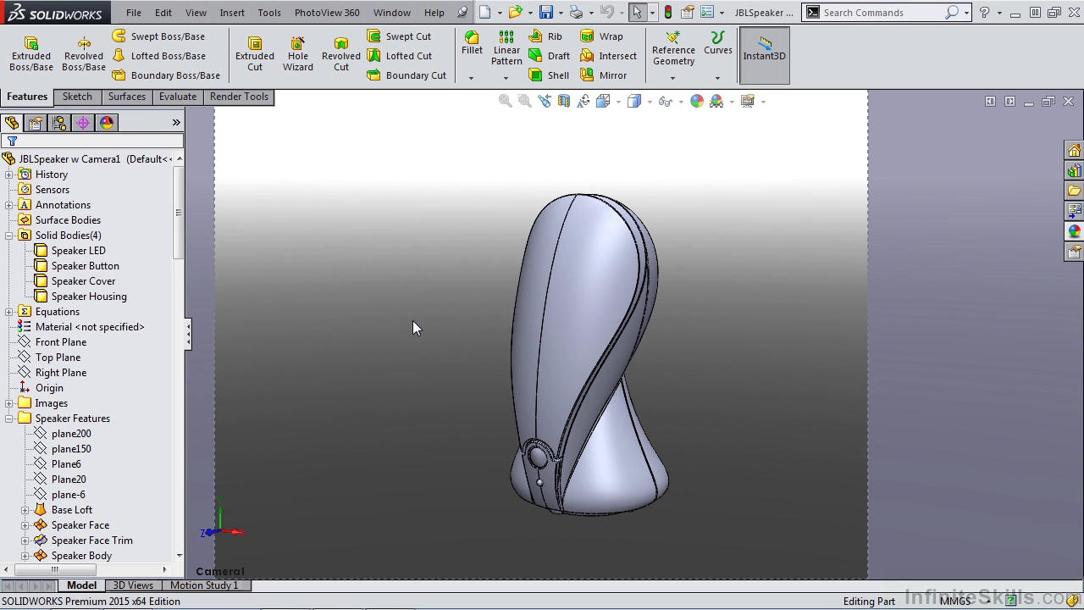
key(ctrl+1)
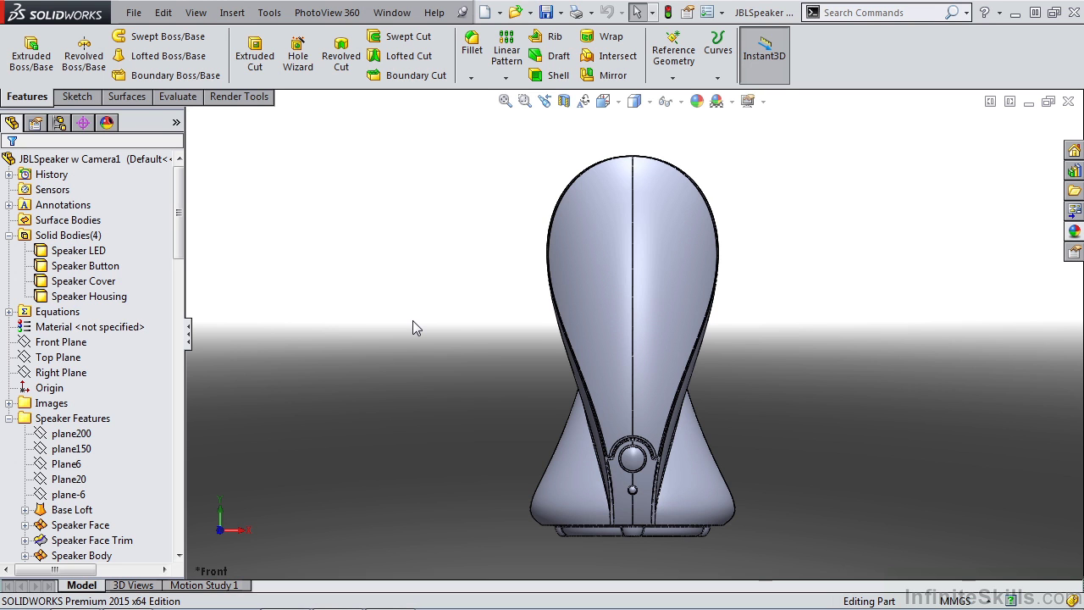
Turn on perspective display and zoom and tilt the speaker to an angled view.
click(765, 103)
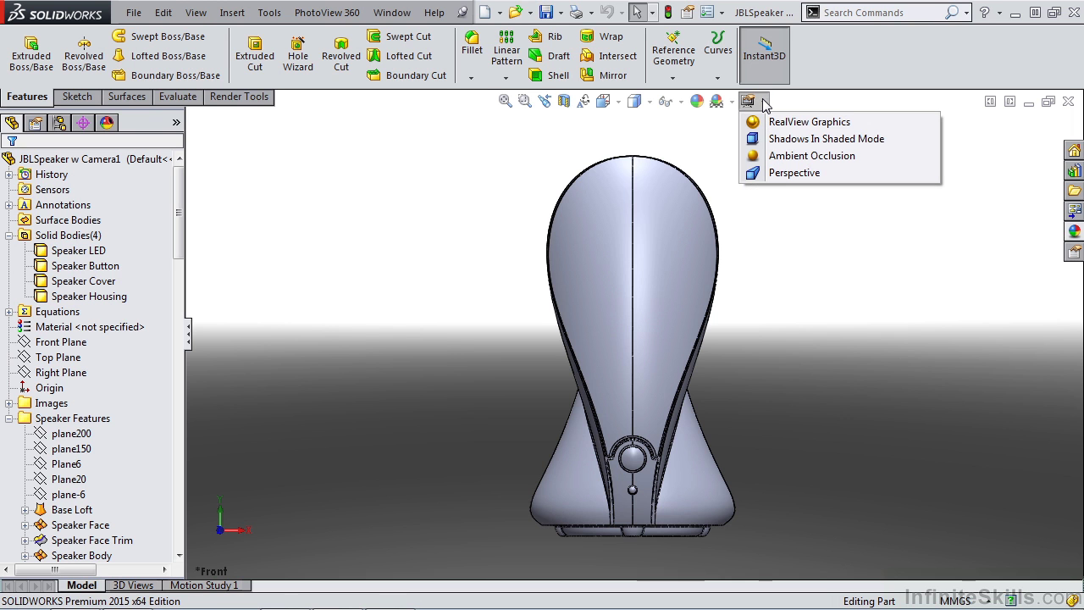
click(792, 173)
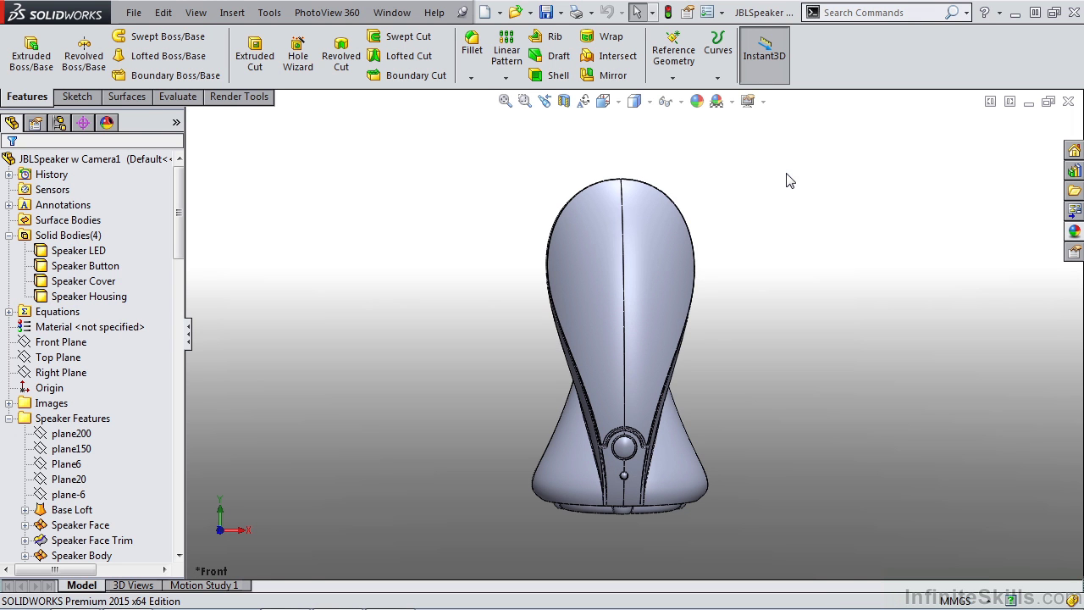
scroll(682, 321, up, 4)
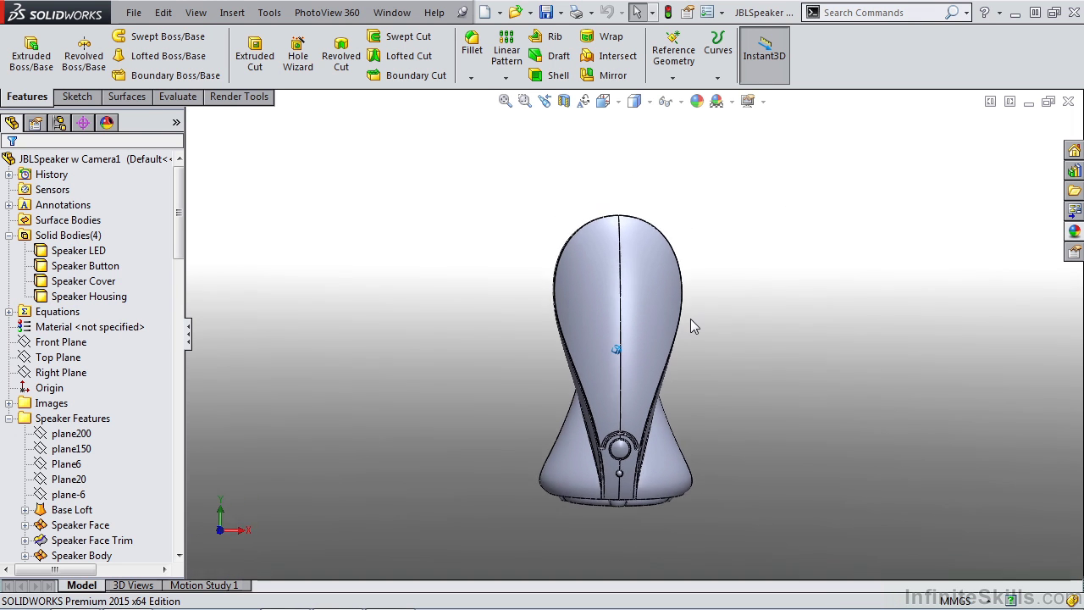
scroll(691, 320, up, 2)
key(Right)
key(Right)
key(Right)
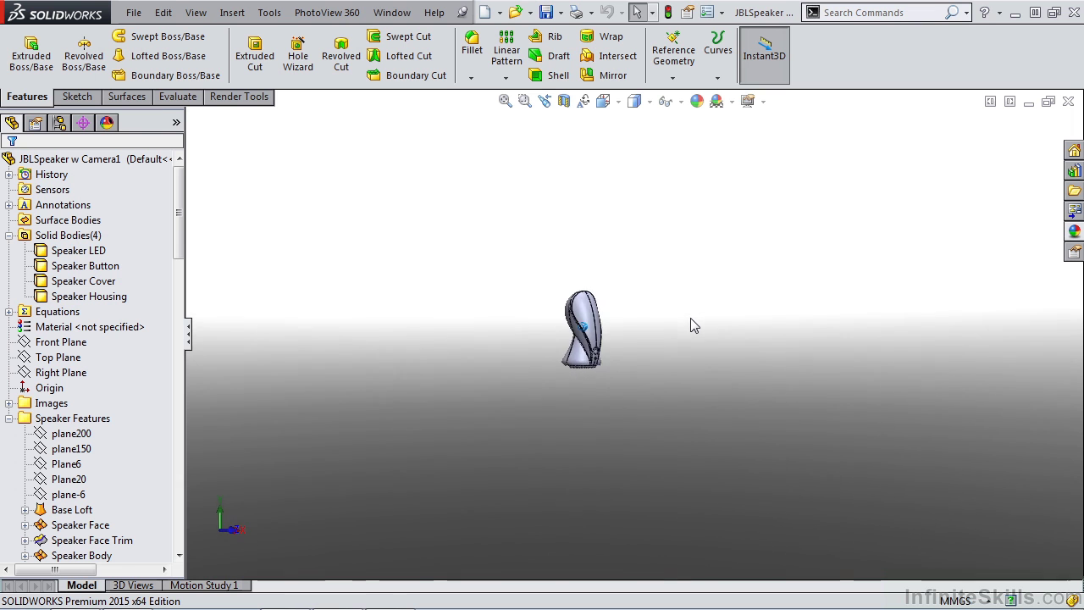
key(Up)
scroll(691, 326, down, 4)
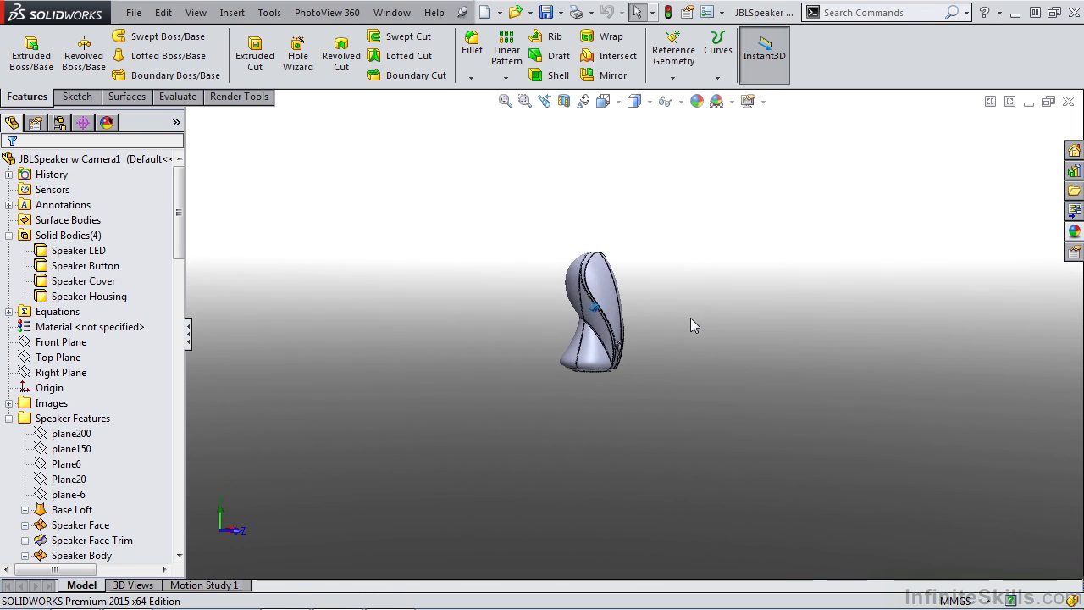
key(Up)
scroll(691, 326, down, 2)
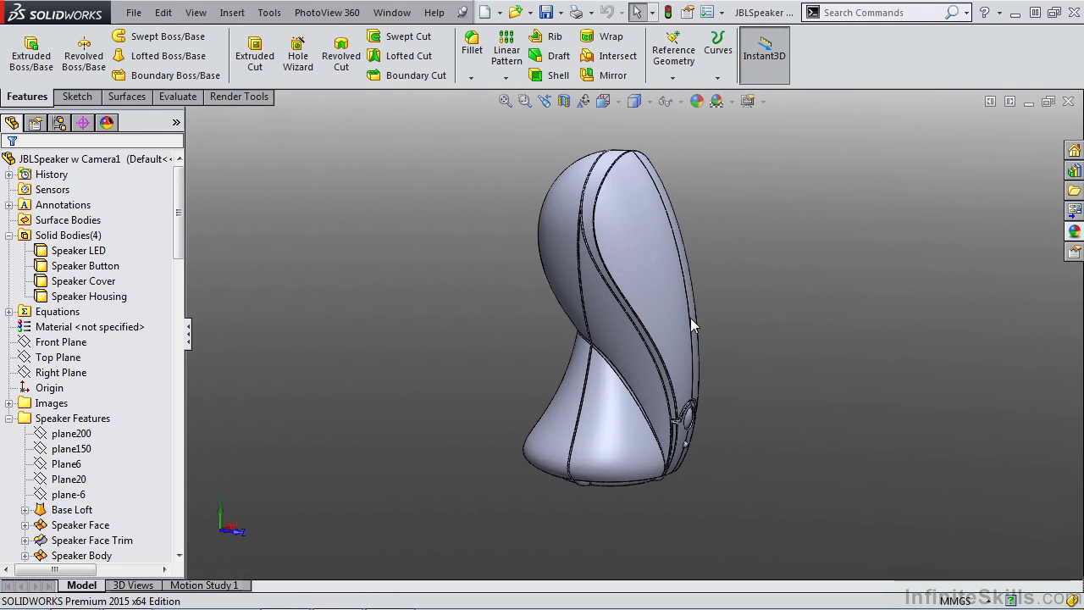
Return to the front view, turn the speaker sideways, then switch to the Top view.
key(ctrl+1)
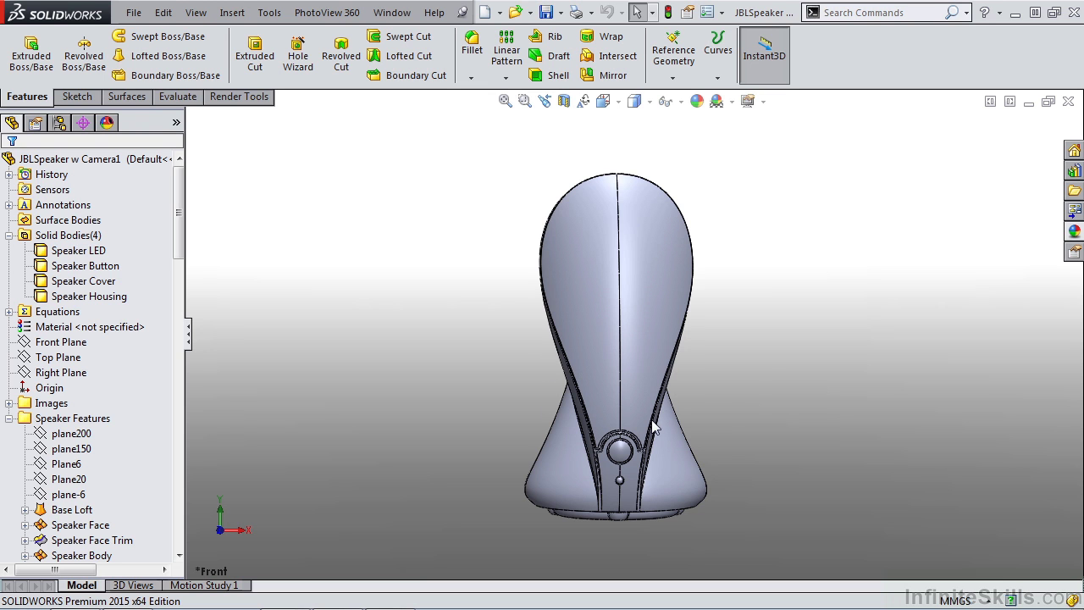
key(Right)
key(Right)
key(Right)
key(Right)
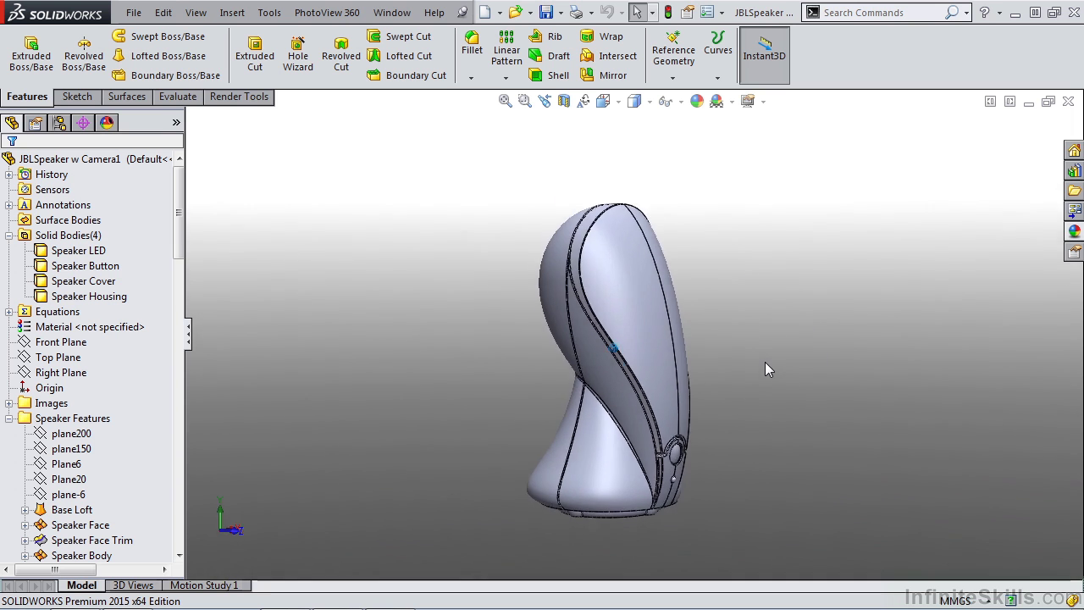
key(ctrl+5)
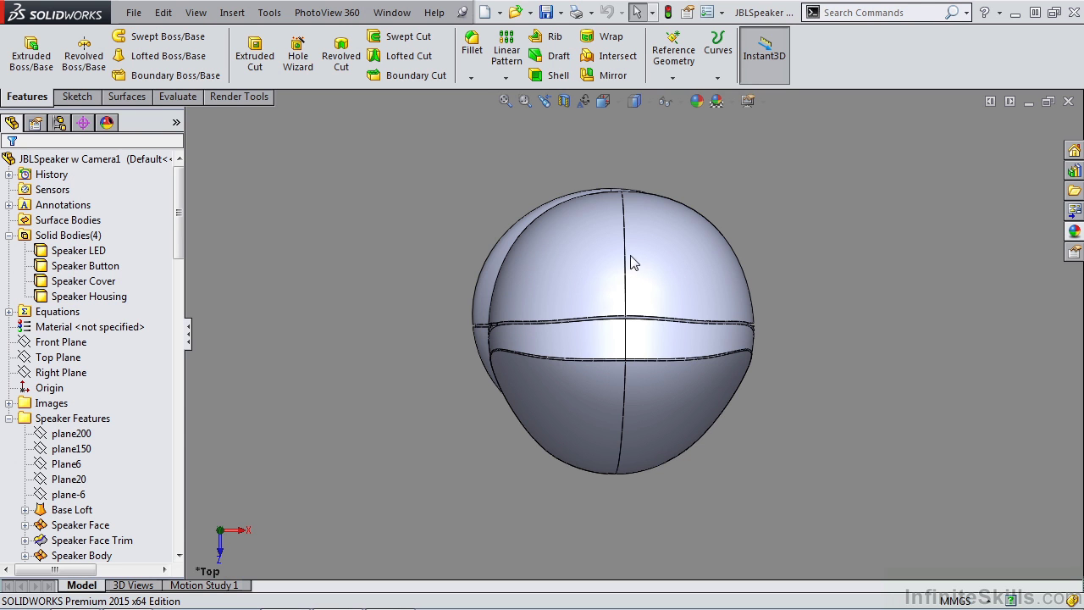
Open the Perspective View settings via View > Modify > Perspective, showing Observer Position 3.
click(195, 13)
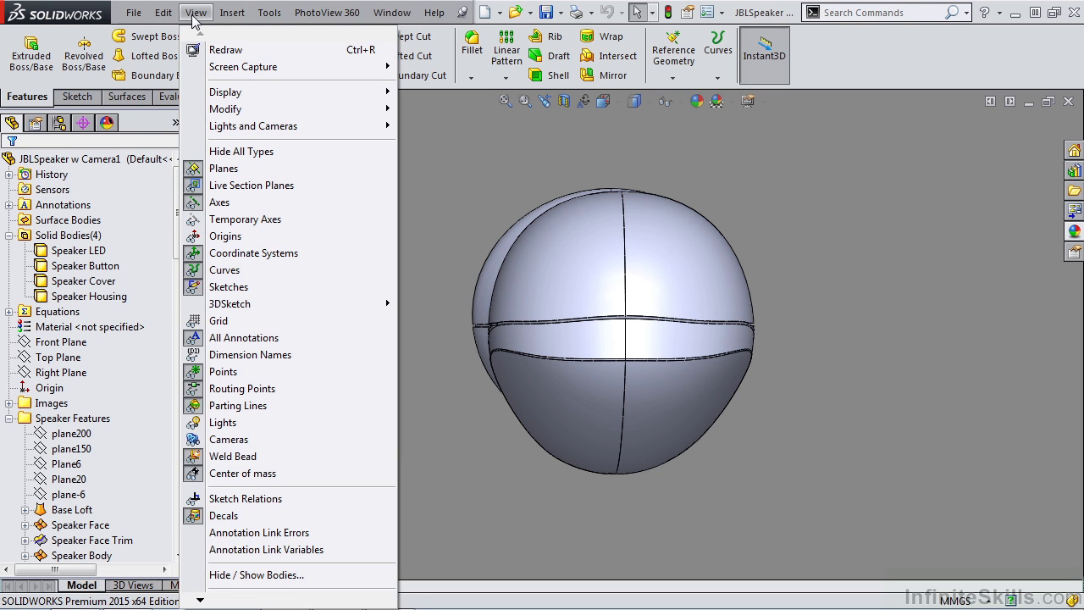
mouse_move(241, 109)
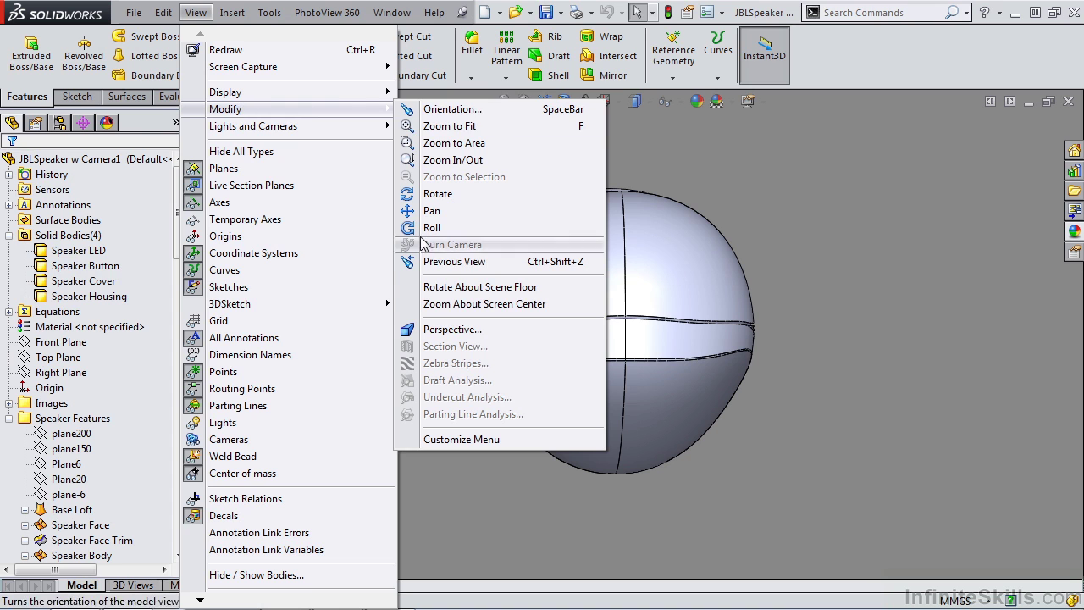
click(436, 329)
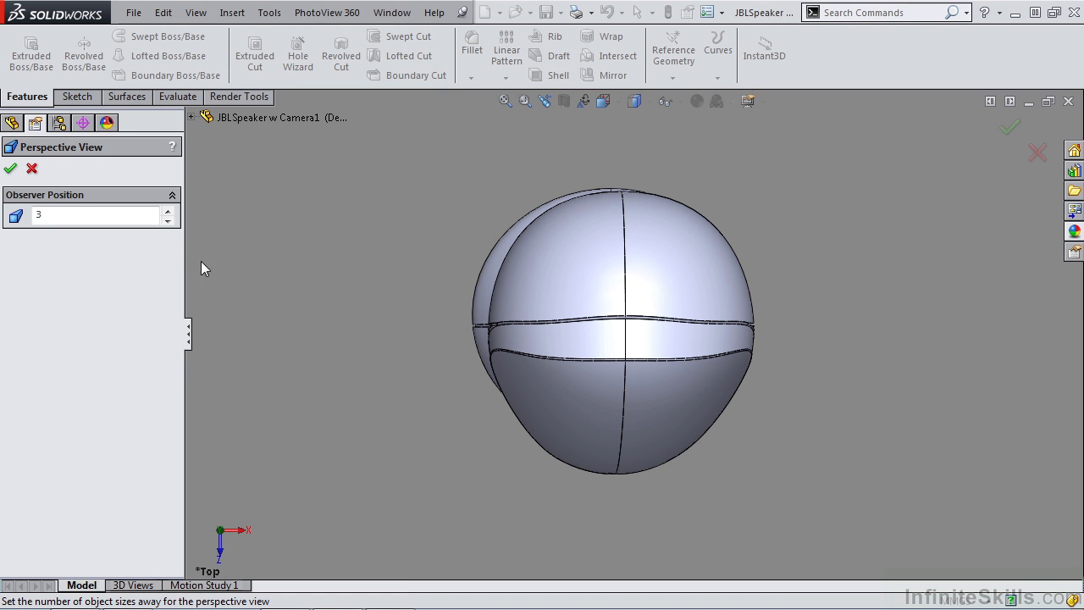
Lower the Observer Position to 1, raise it to 24, and accept the perspective settings.
click(168, 221)
click(171, 222)
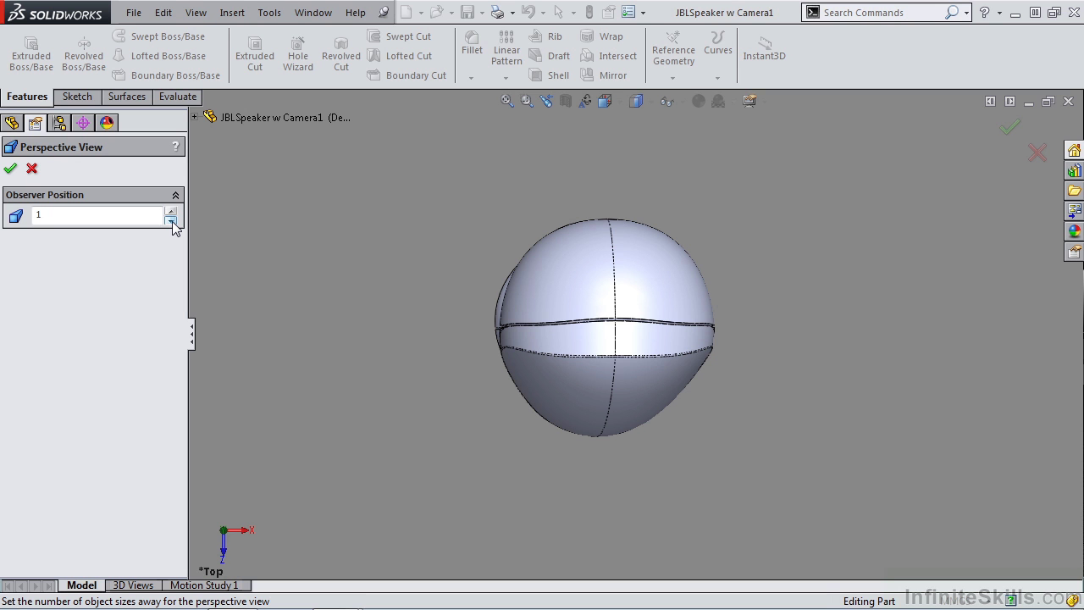
click(171, 212)
click(171, 212)
click(170, 212)
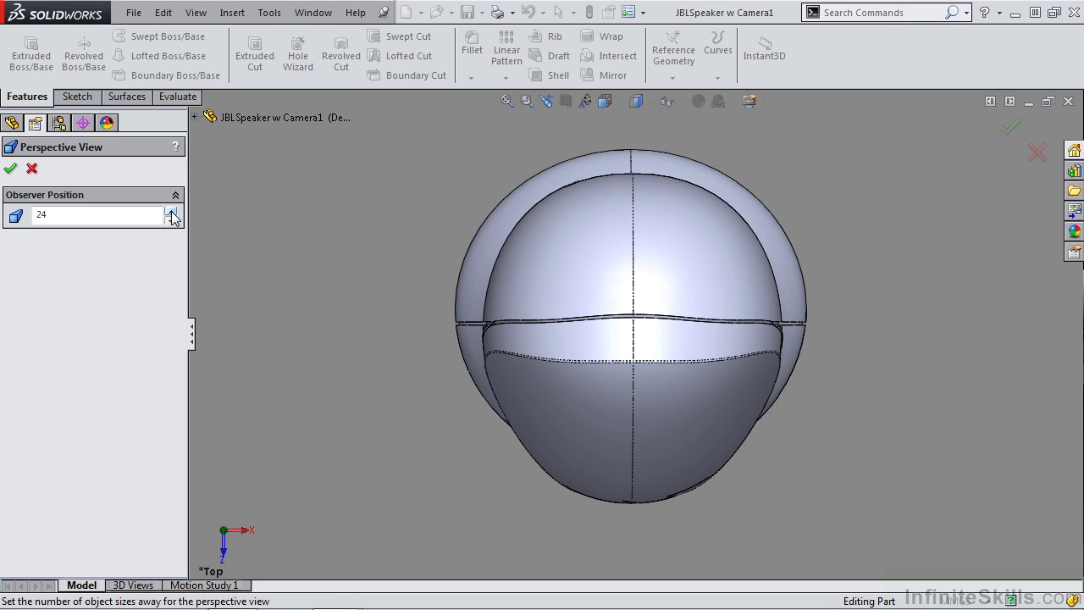
click(11, 170)
click(312, 12)
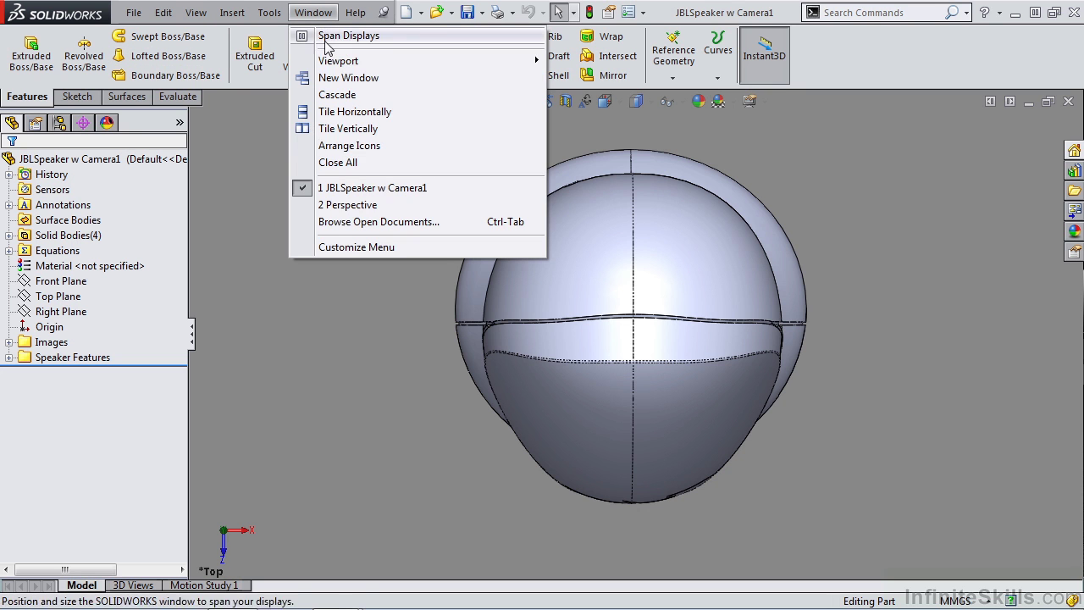
Switch to the Perspective document and start editing Sketch1.
click(349, 210)
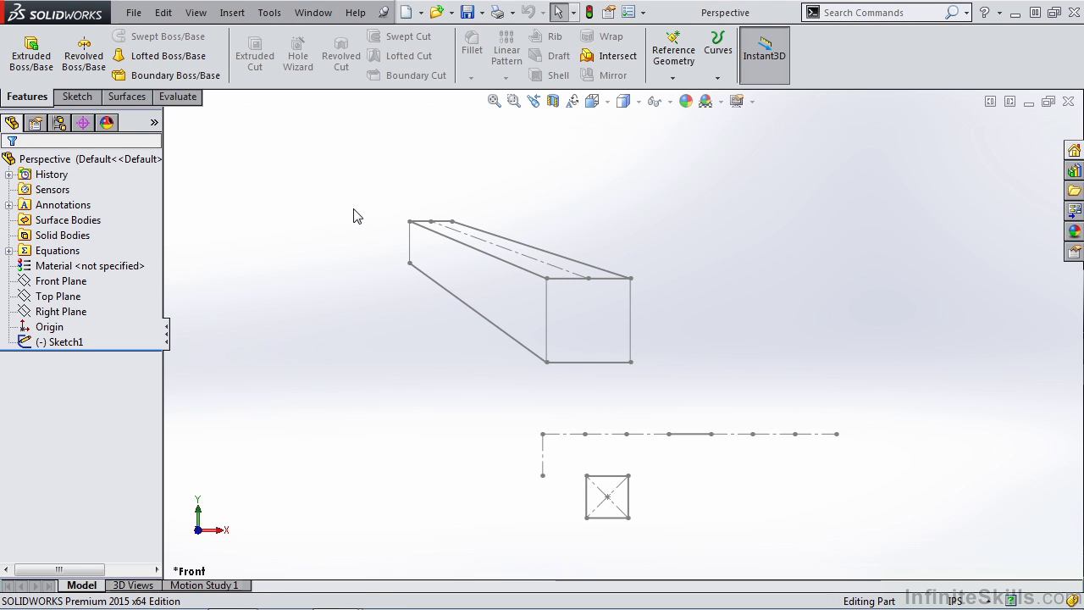
click(55, 341)
click(40, 312)
click(48, 298)
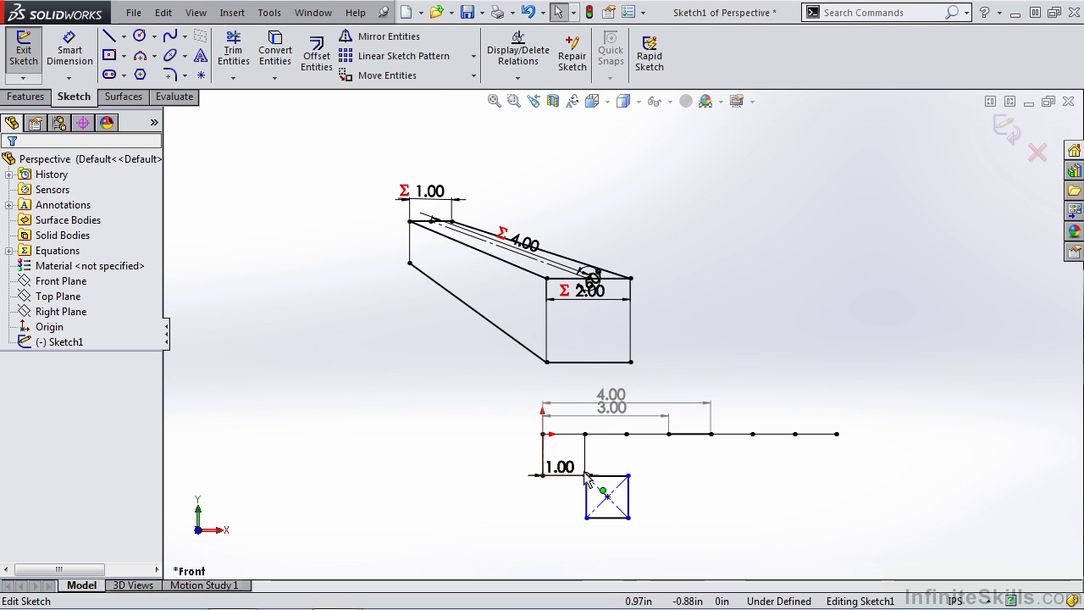
Move the 1.00 dimension lower and snap the square's corner onto the vertical line.
drag(564, 473, 562, 514)
scroll(593, 465, down, 5)
scroll(592, 403, down, 3)
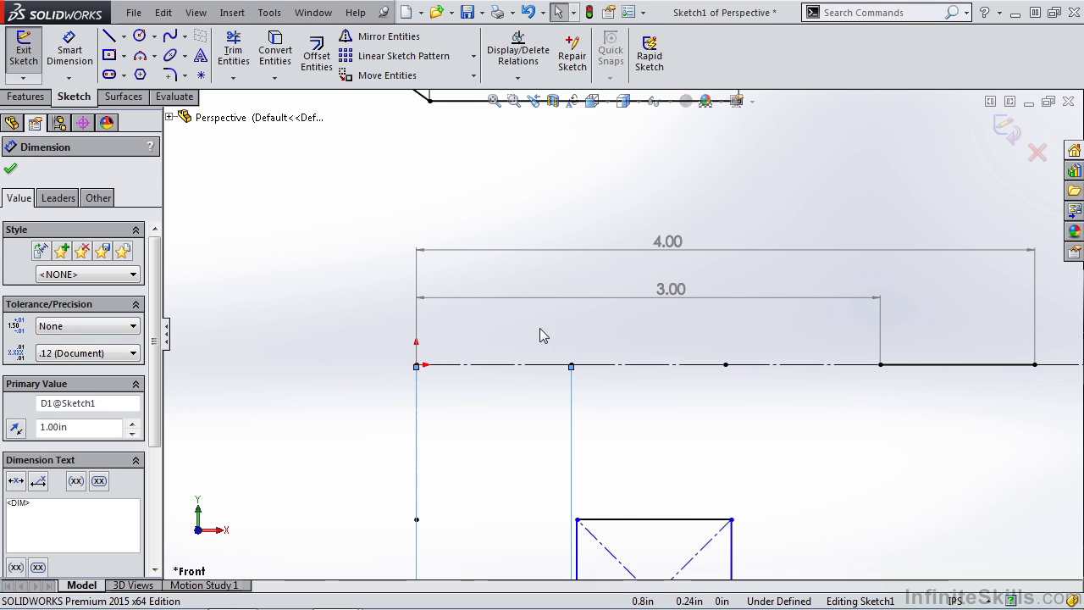
click(572, 367)
mouse_move(577, 519)
mouse_down()
mouse_move(616, 519)
mouse_move(571, 519)
mouse_up()
Drag the square to the right, near x 3.1, and deselect it.
scroll(603, 479, up, 2)
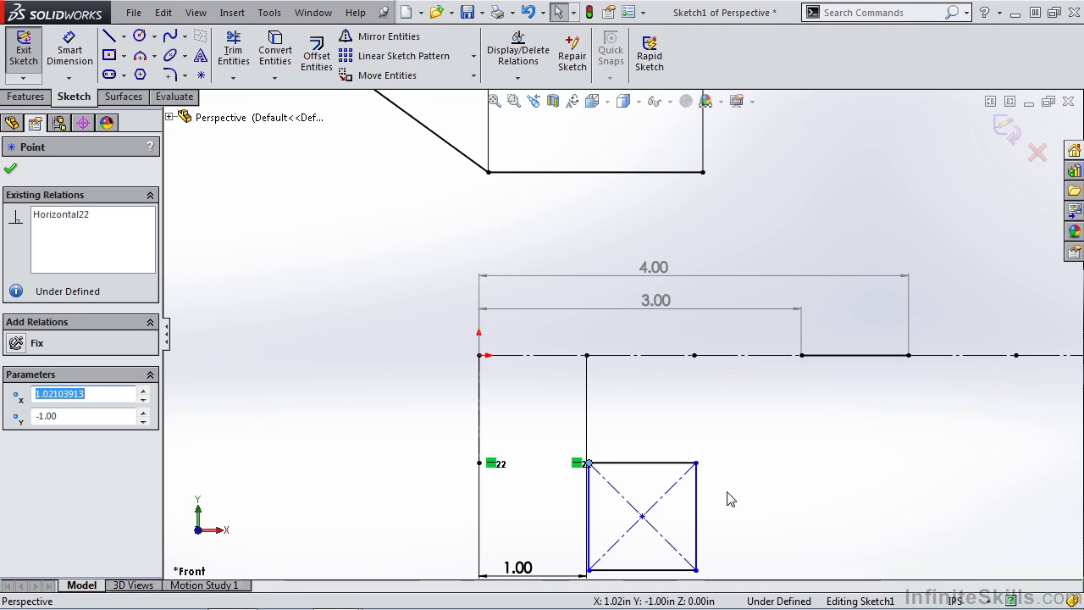
click(646, 439)
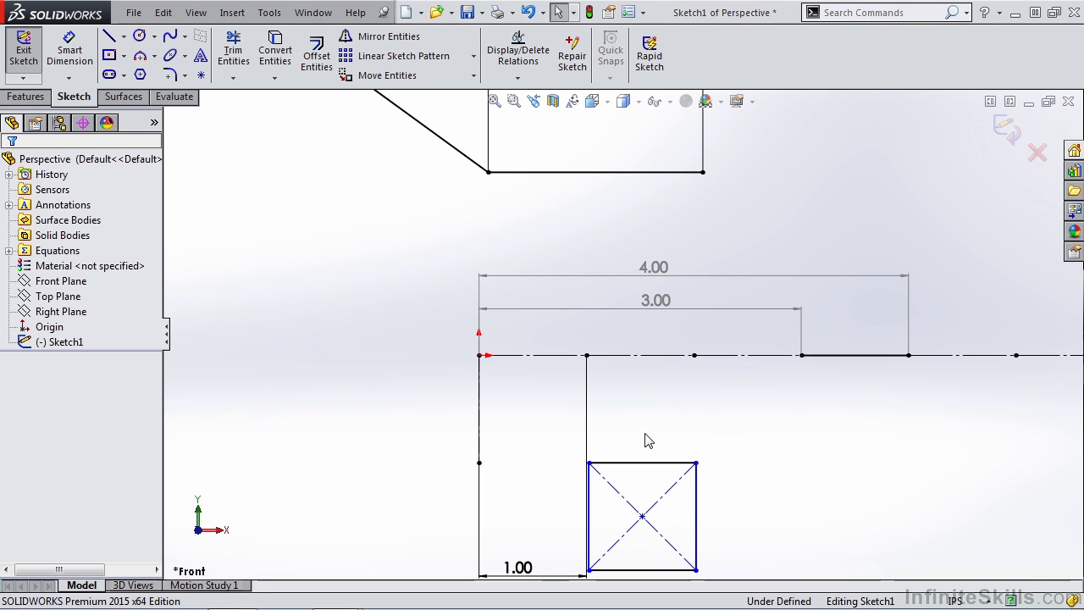
drag(589, 464, 816, 448)
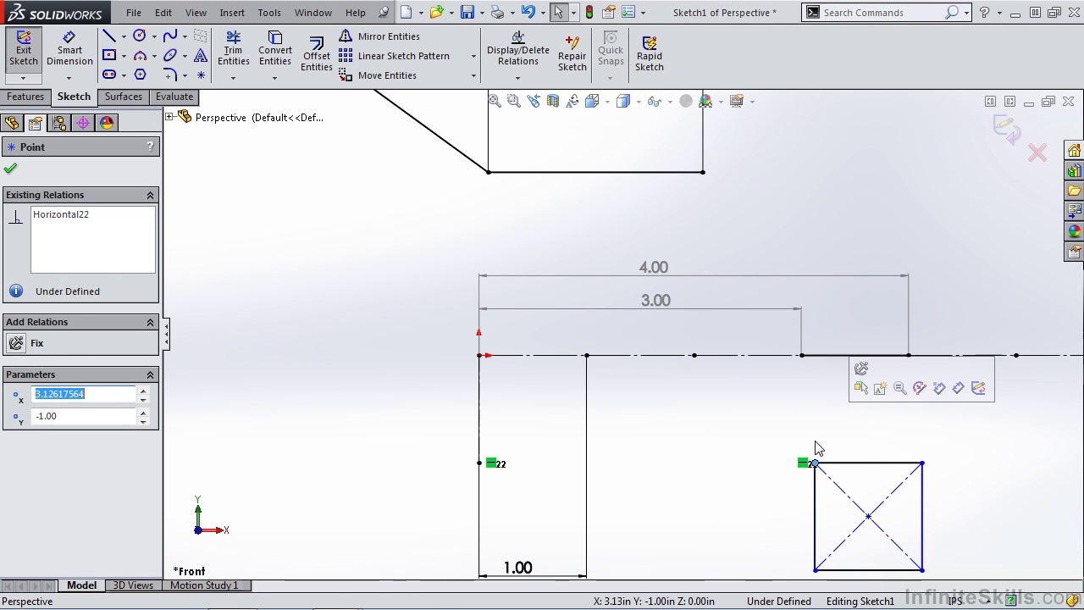
click(899, 441)
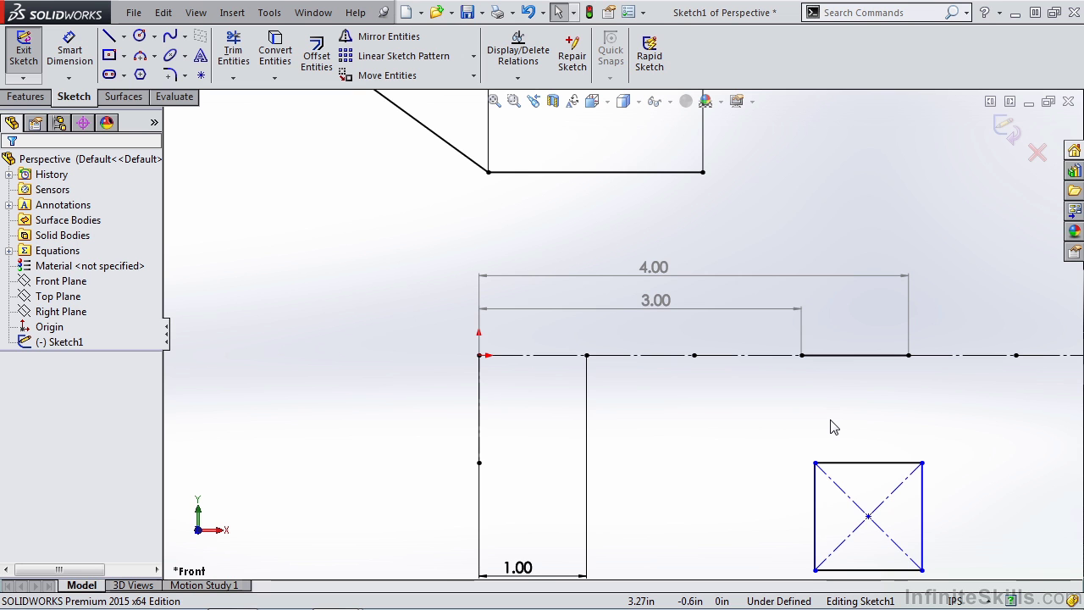
scroll(822, 436, up, 5)
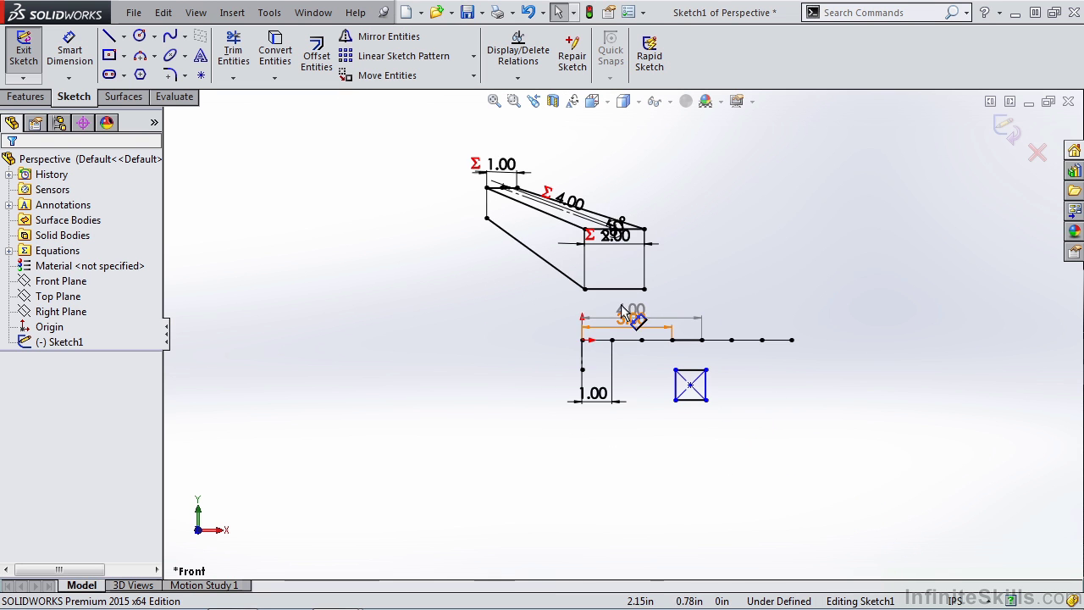
scroll(521, 226, down, 5)
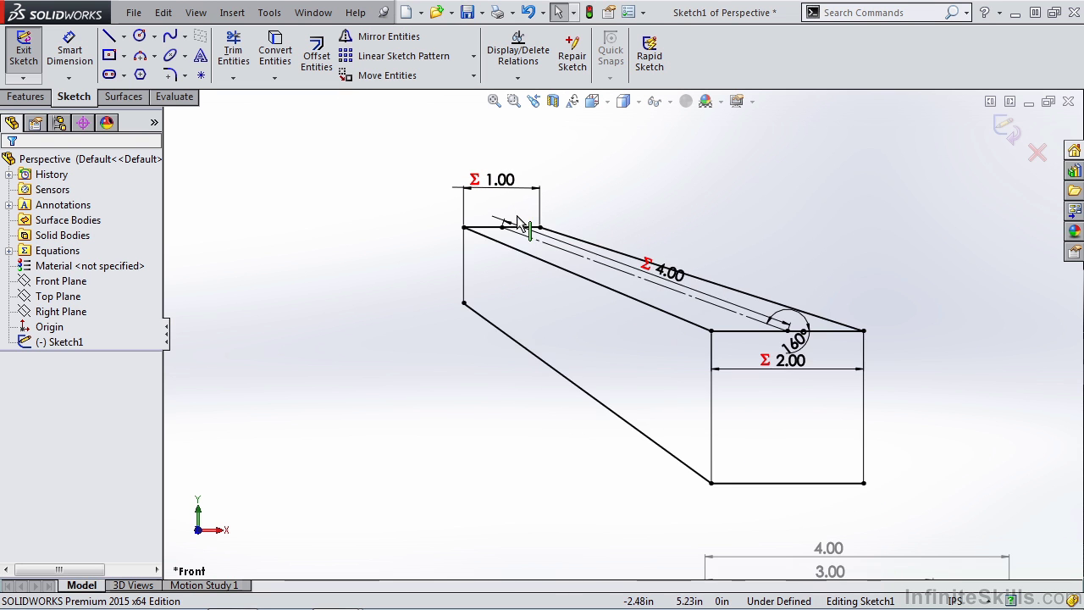
click(269, 12)
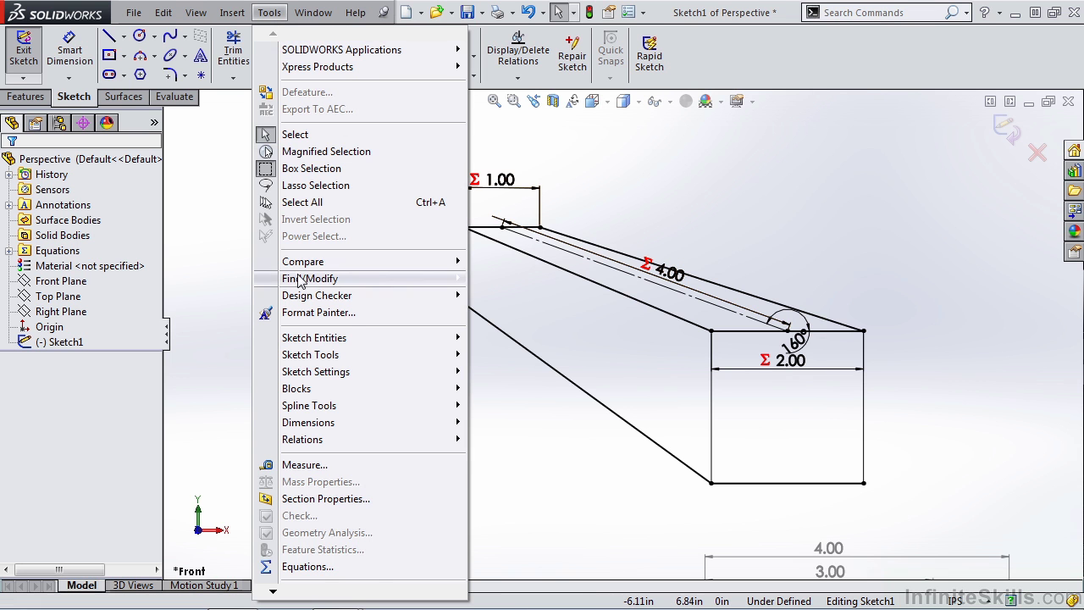
Open Equations, move the dialog down to reveal the sketch, and select the ObserverPosition value.
click(306, 565)
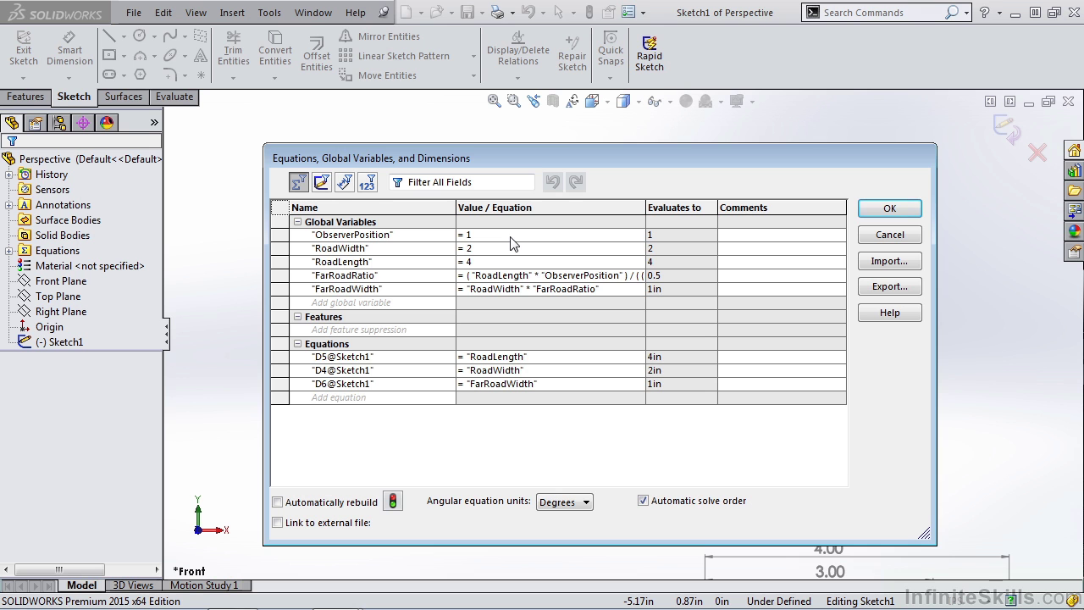
drag(577, 161, 525, 465)
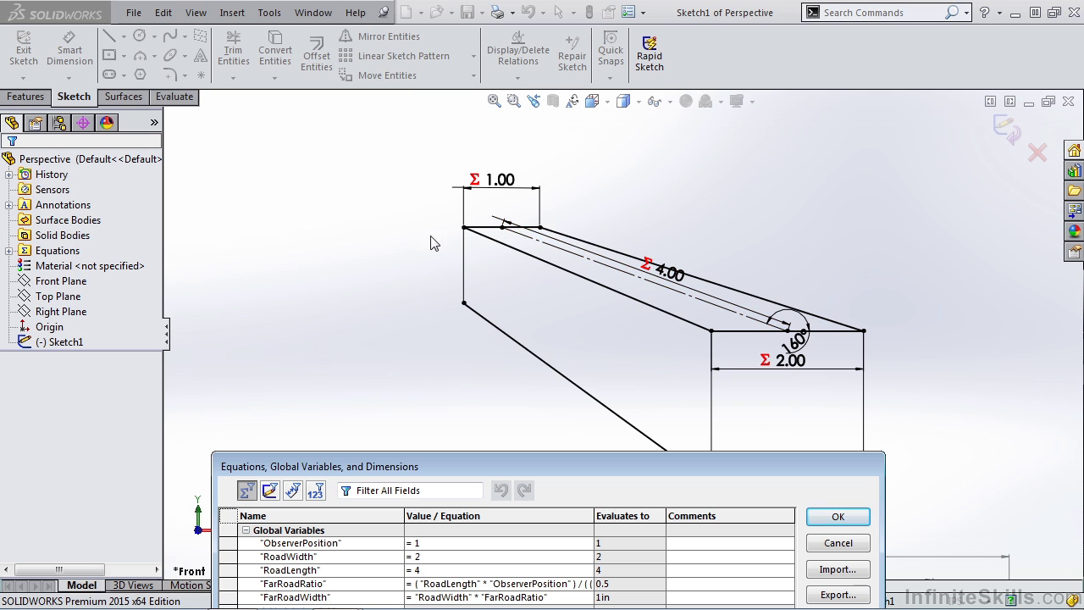
click(433, 543)
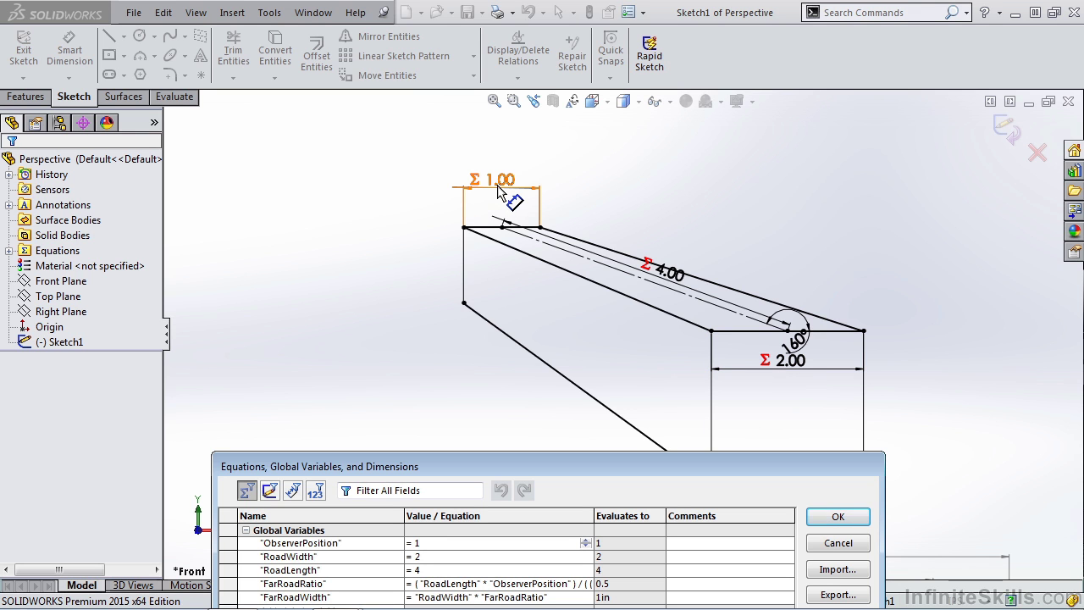
Set ObserverPosition to 3, then to 24, rebuilding the sketch each time.
key(BackSpace)
text(3)
key(Return)
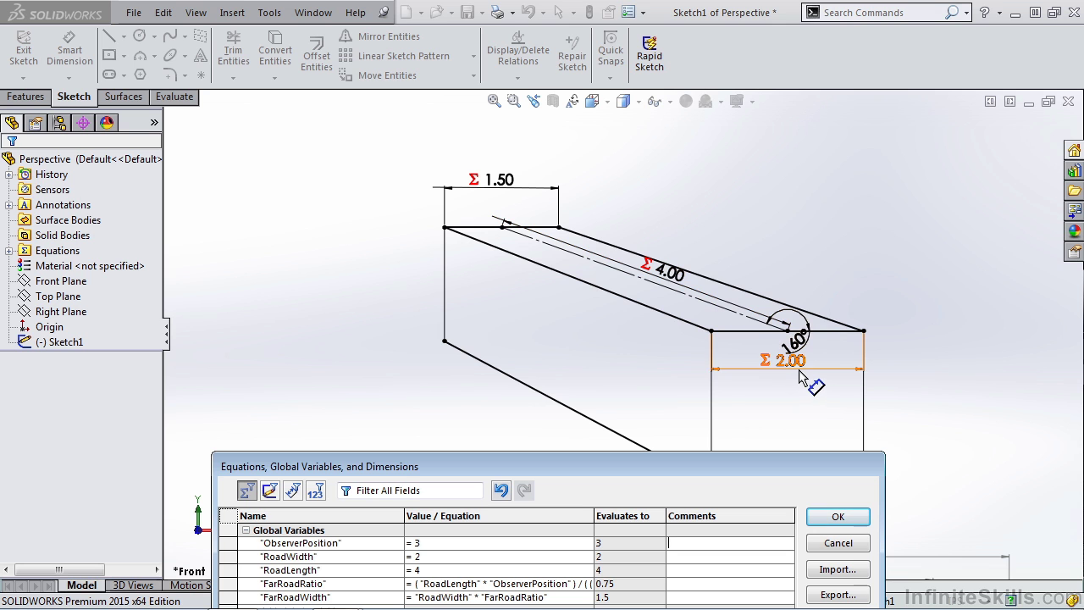
click(426, 543)
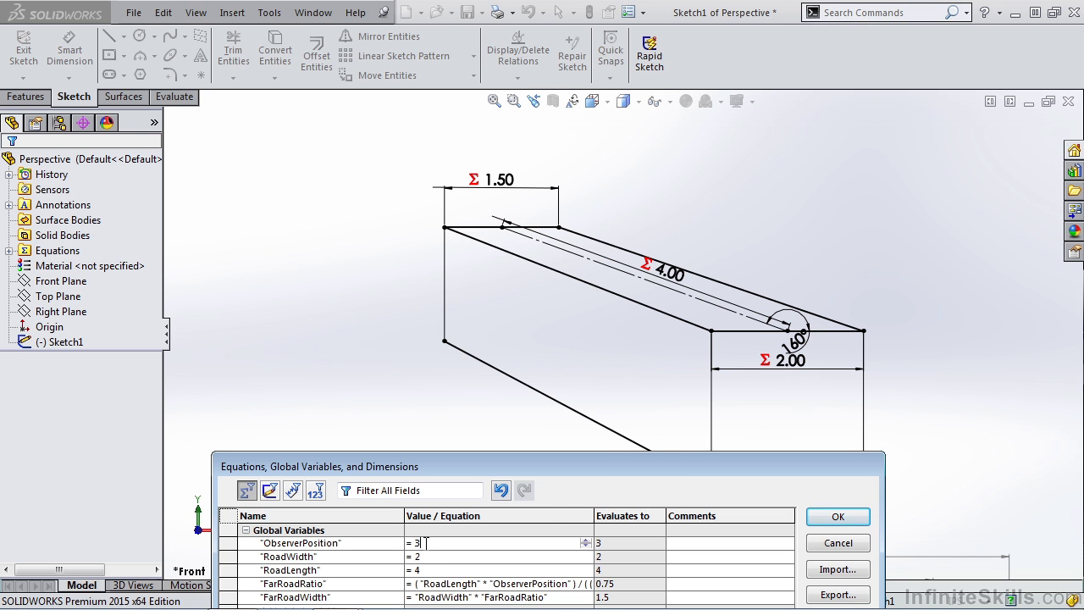
key(BackSpace)
text(24)
key(Return)
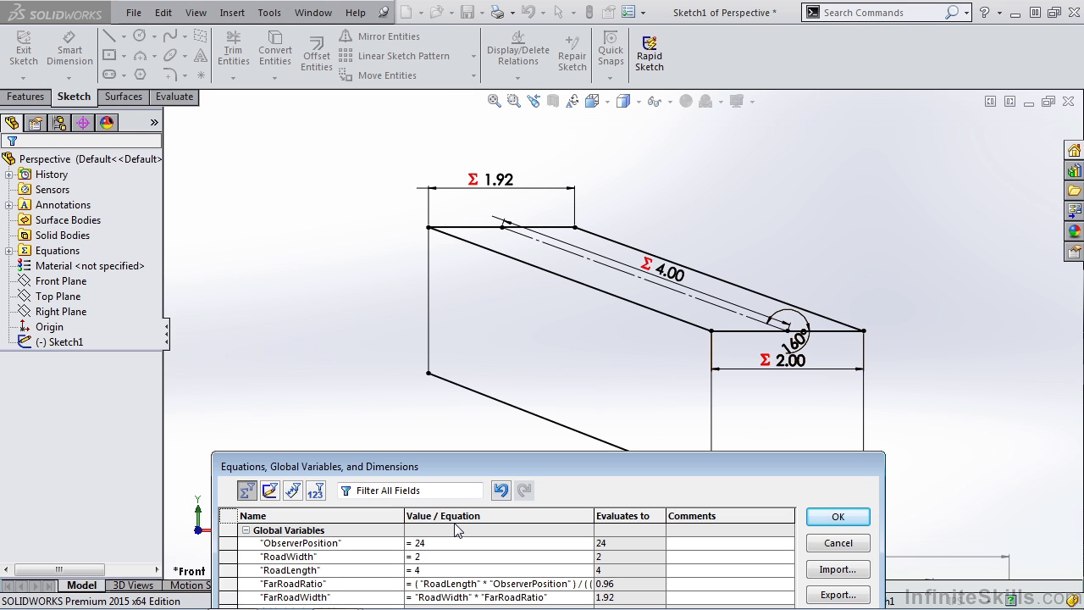
Restore ObserverPosition to 1 and close the Equations dialog with OK.
click(430, 543)
key(BackSpace)
key(BackSpace)
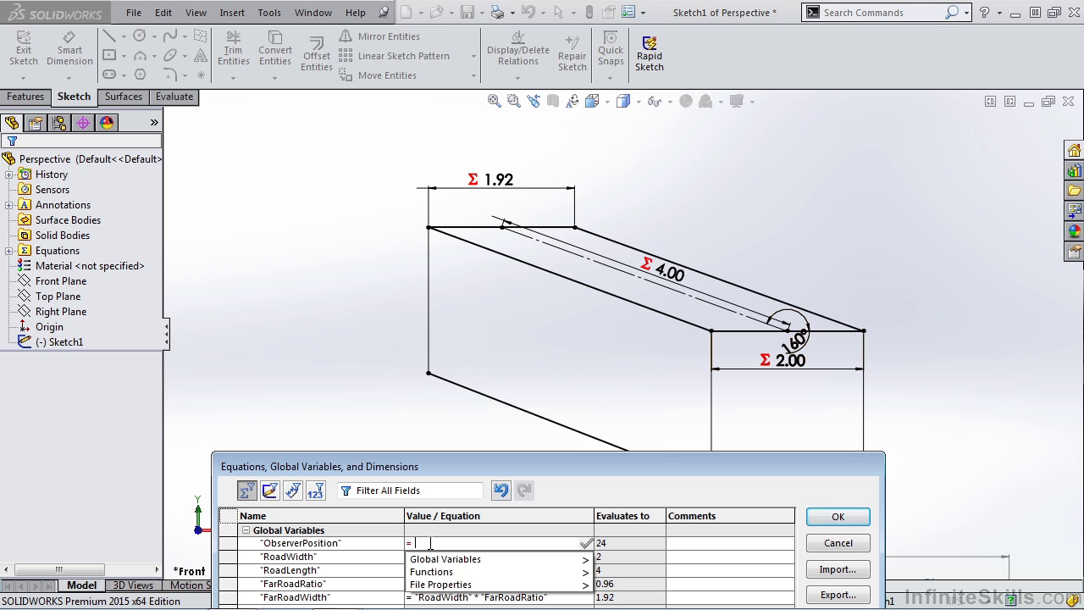
text(1)
key(Return)
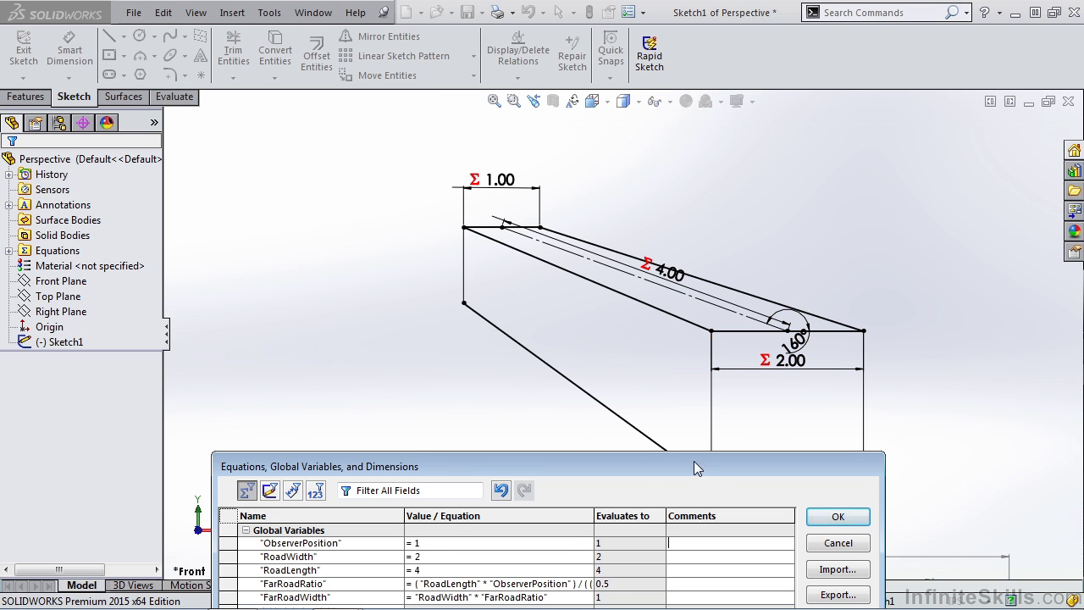
drag(695, 467, 626, 300)
click(769, 350)
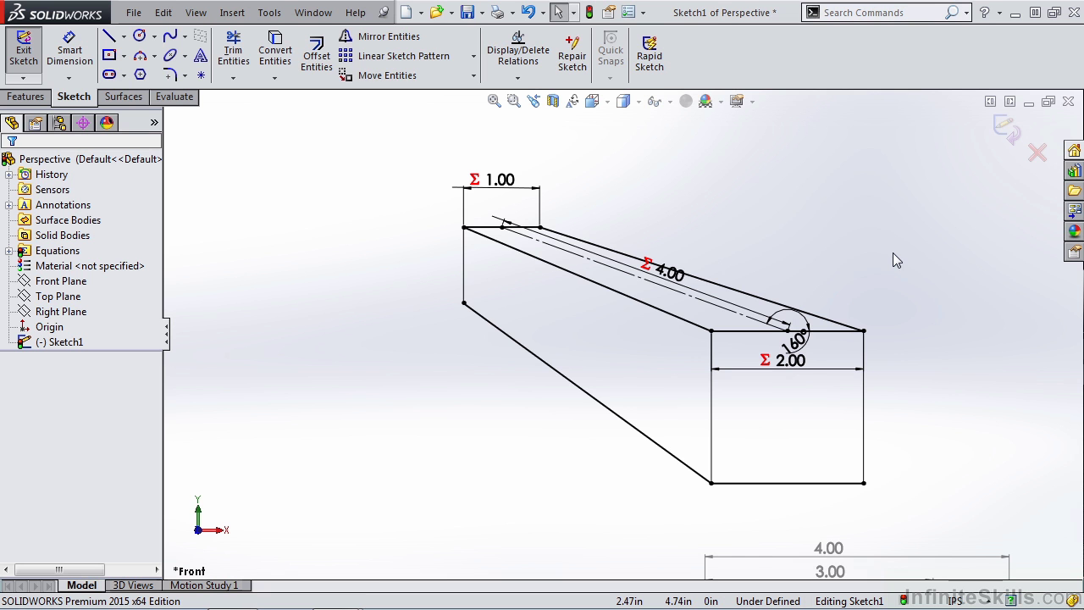
Switch to the JBLSpeaker w Camera1 model and open its Perspective View settings.
click(313, 12)
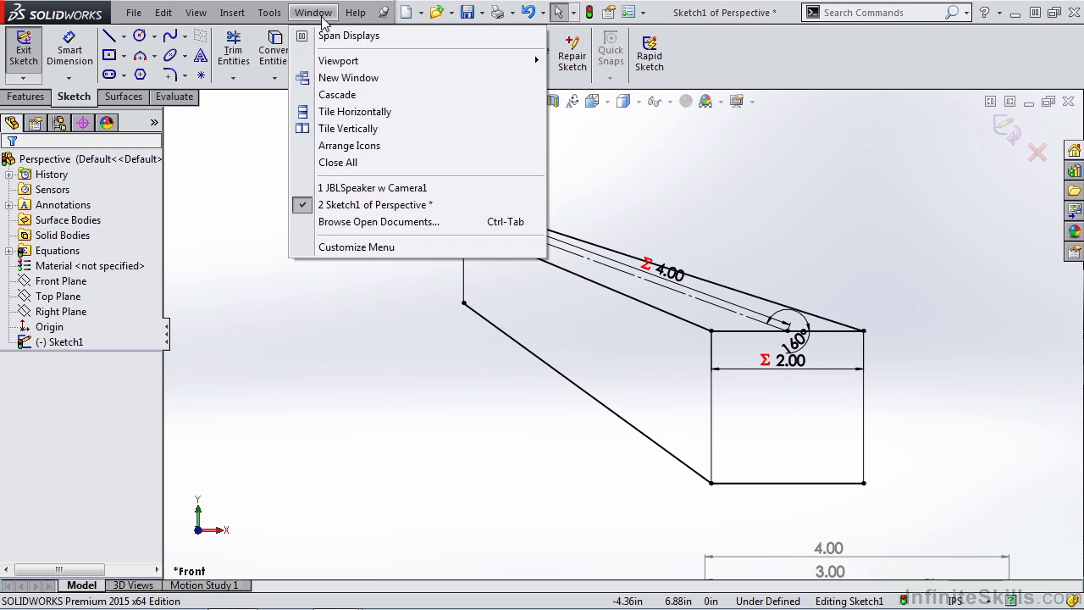
click(370, 190)
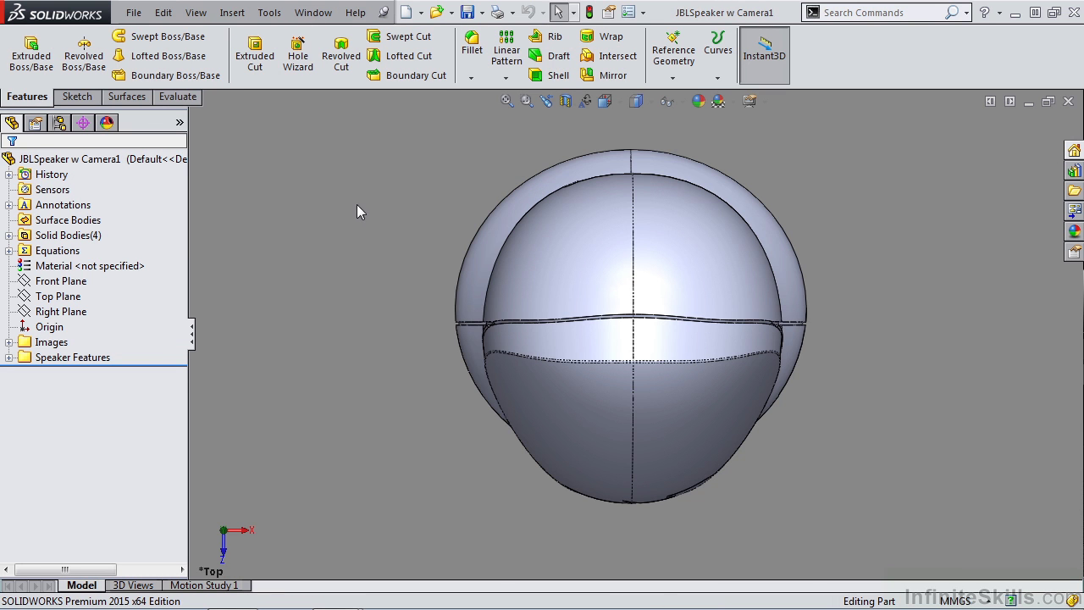
click(195, 11)
mouse_move(236, 111)
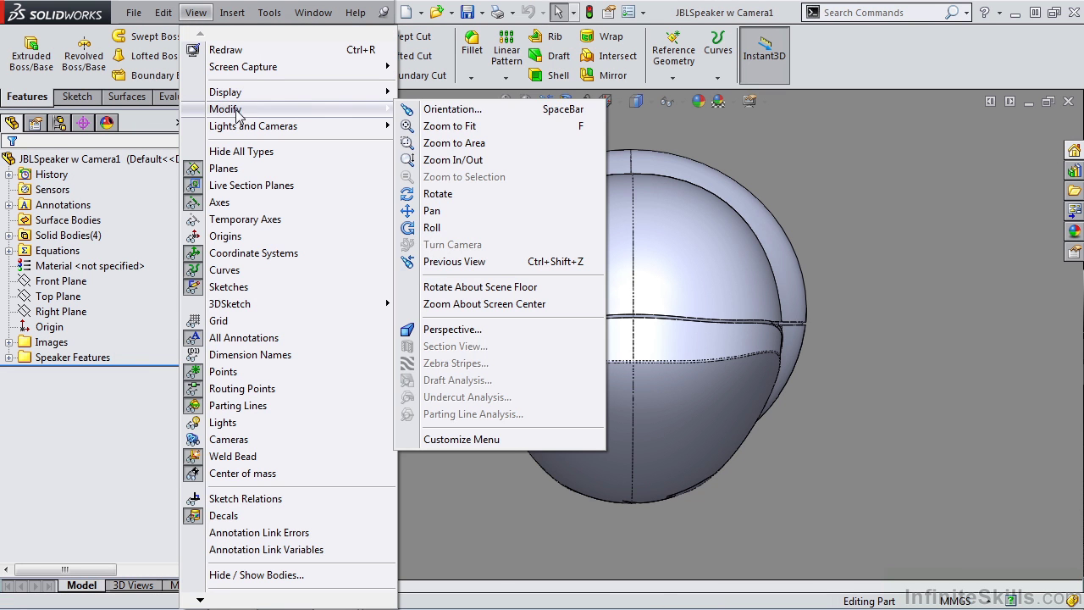
click(458, 330)
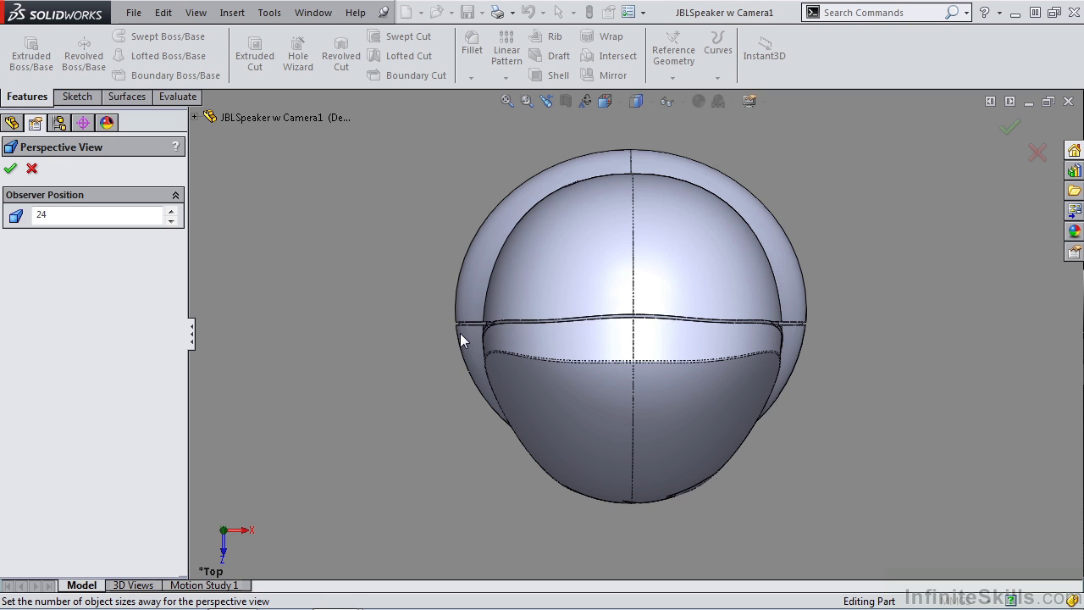
Set Observer Position to 1, step it up to 4, then back down to 1.
double_click(97, 218)
text(1)
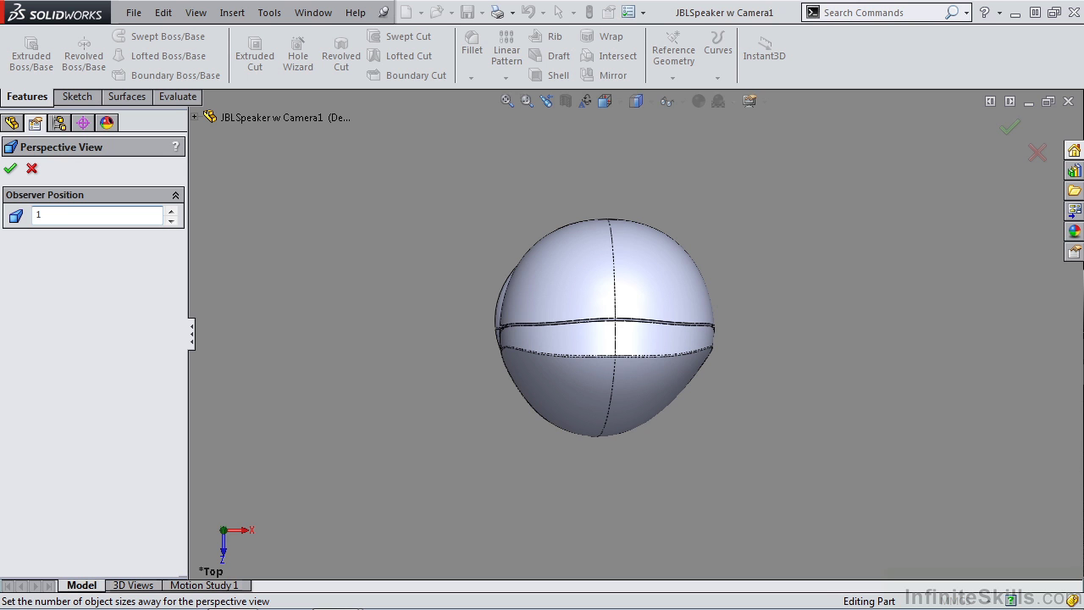
click(172, 211)
click(172, 212)
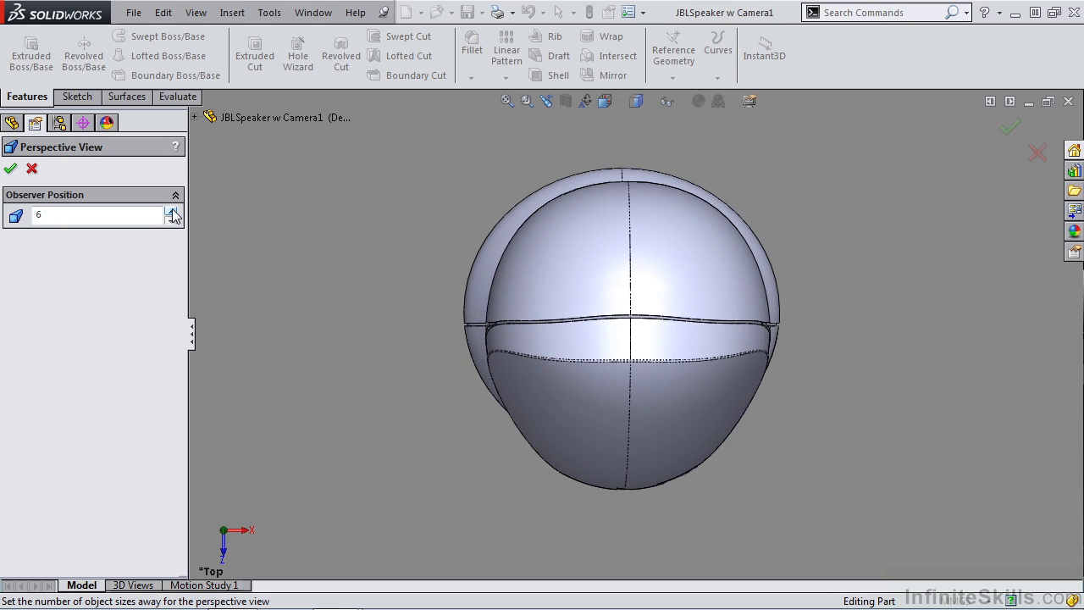
click(172, 212)
click(172, 221)
click(172, 221)
click(172, 221)
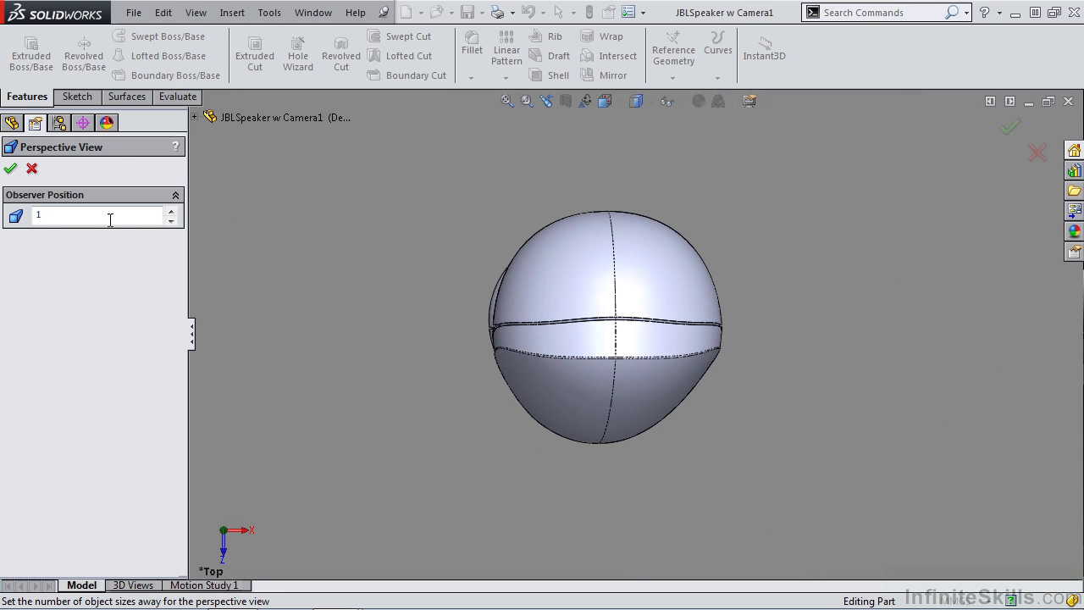
Set the Observer Position to 24 and accept the perspective settings.
double_click(110, 219)
text(24)
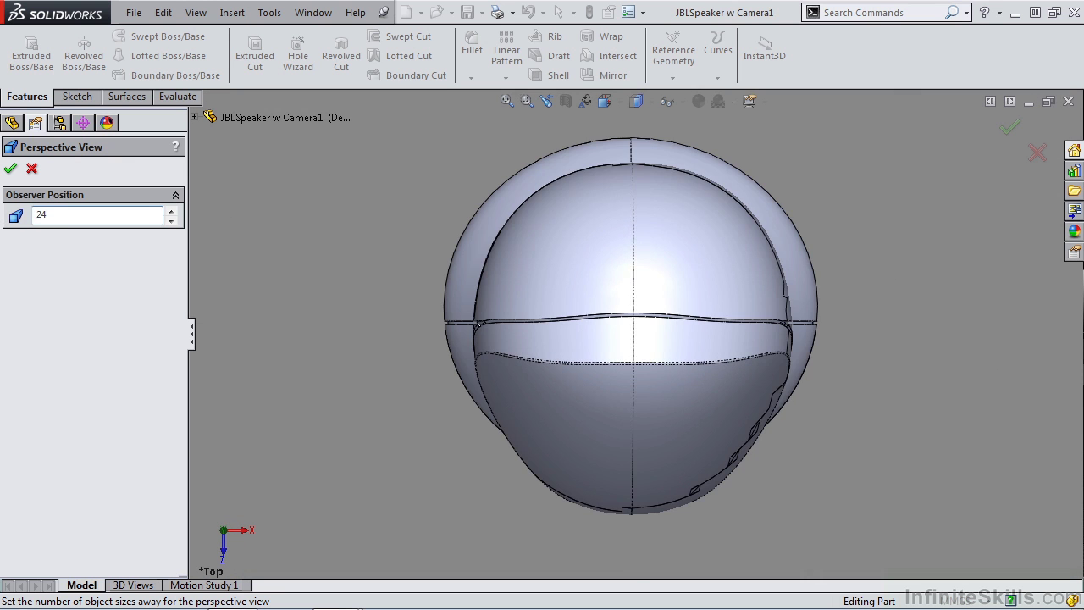
click(10, 168)
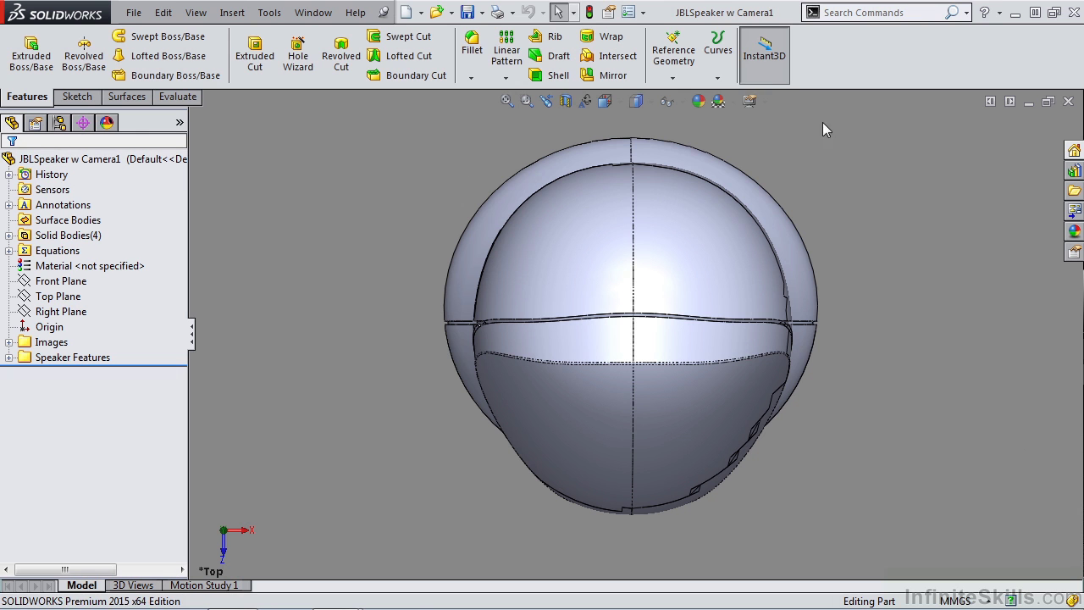
click(750, 100)
click(767, 172)
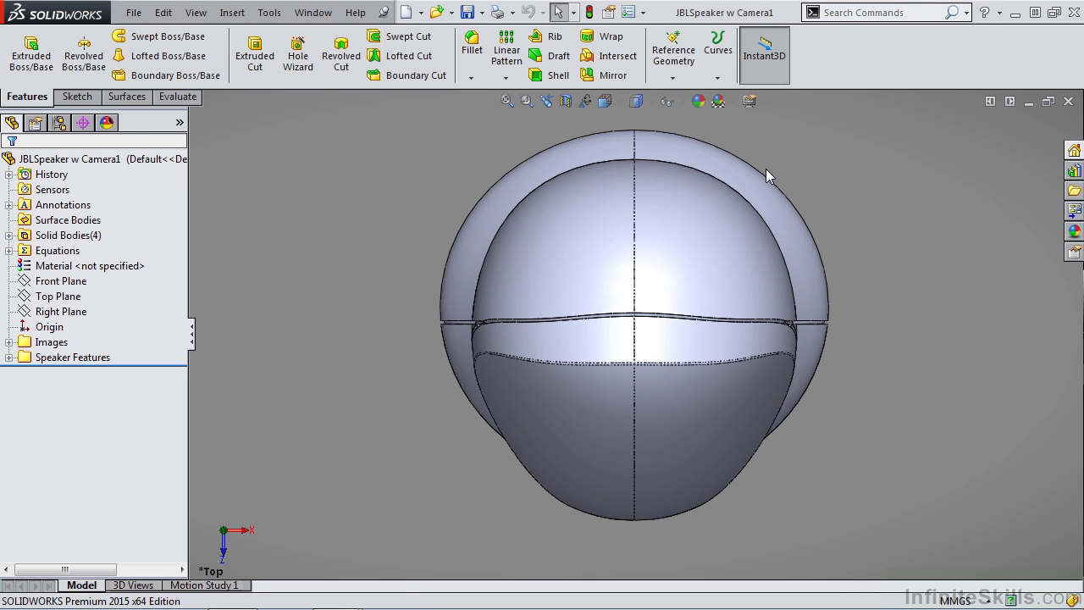
click(750, 100)
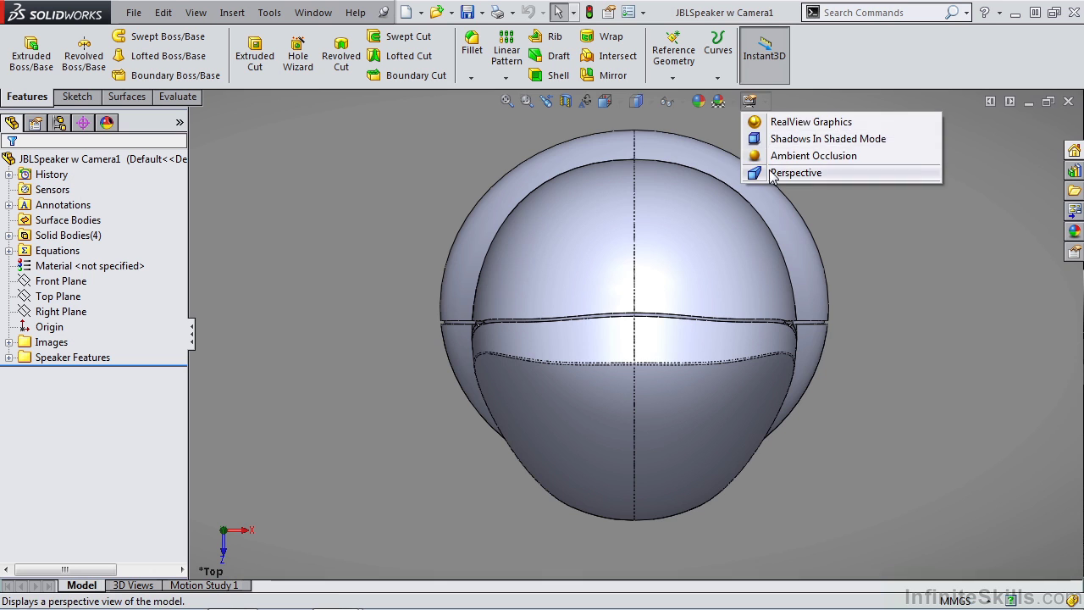
click(806, 167)
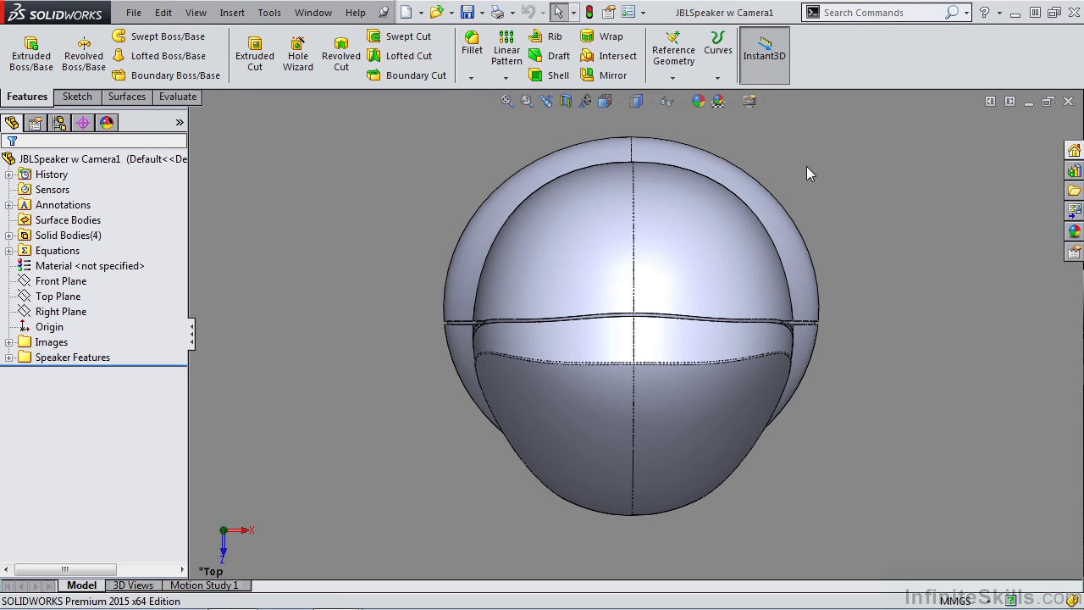